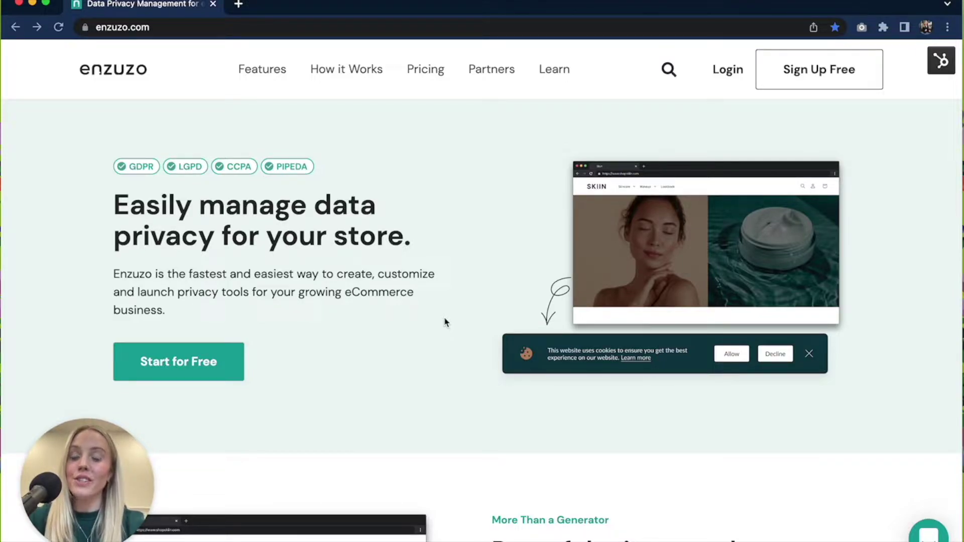
Begin a free Enzuzo account sign-up with Sign Up Free on enzuzo.com
{"action": "left_click", "coordinate": [853, 74]}
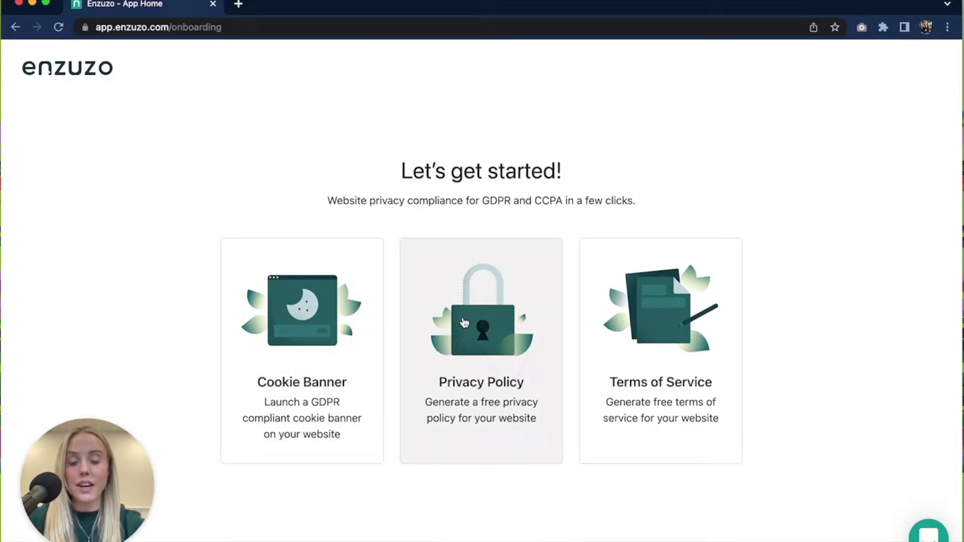
Choose Privacy Policy as the document to generate and continue on the Free plan
{"action": "left_click", "coordinate": [465, 322]}
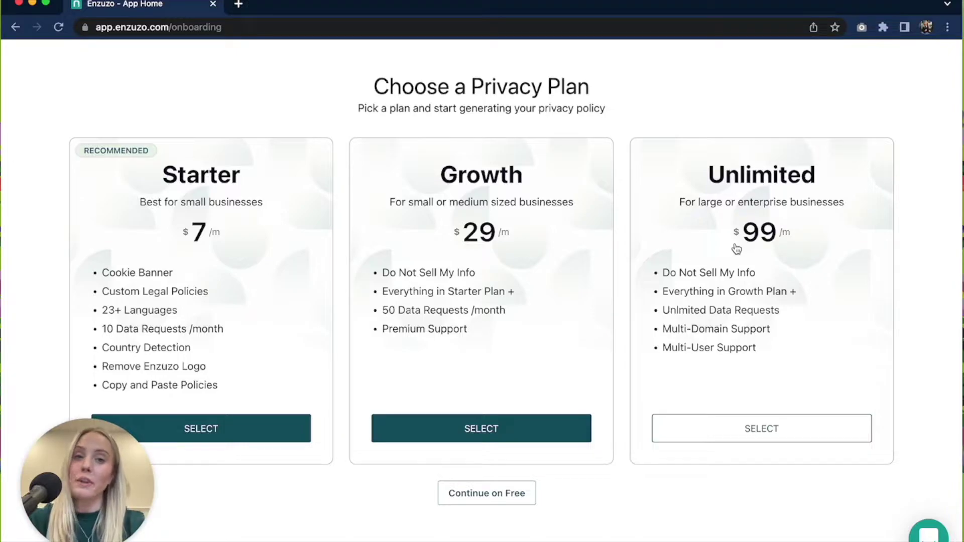
{"action": "left_click", "coordinate": [477, 495]}
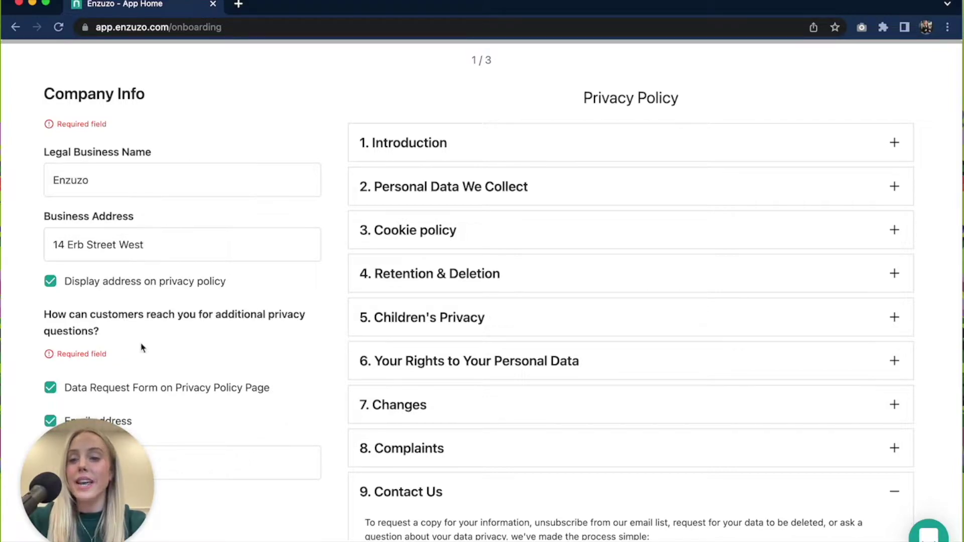
Keep the Company Info with Data Request Form and Email address checked, and advance to Policy Style
{"action": "scroll", "coordinate": [142, 348], "scroll_direction": "down", "scroll_amount": 2}
{"action": "scroll", "coordinate": [142, 348], "scroll_direction": "down", "scroll_amount": 2}
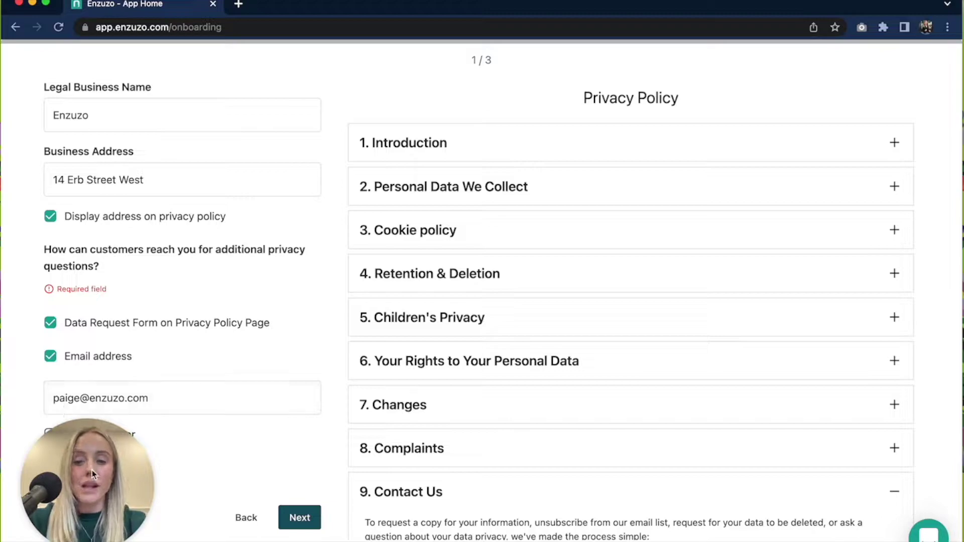
{"action": "mouse_move", "coordinate": [92, 471]}
{"action": "left_mouse_down"}
{"action": "mouse_move", "coordinate": [99, 539]}
{"action": "mouse_move", "coordinate": [97, 474]}
{"action": "left_mouse_up"}
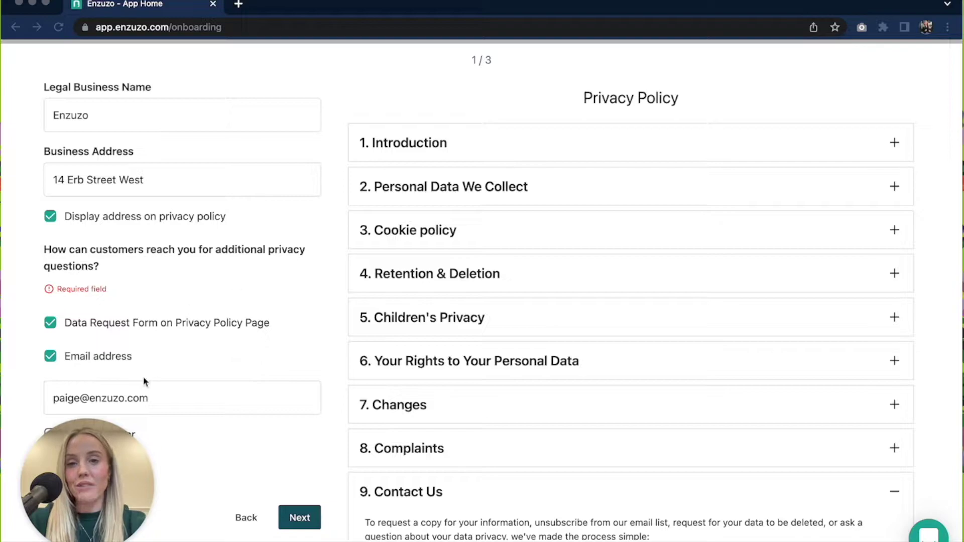
{"action": "left_click", "coordinate": [305, 522]}
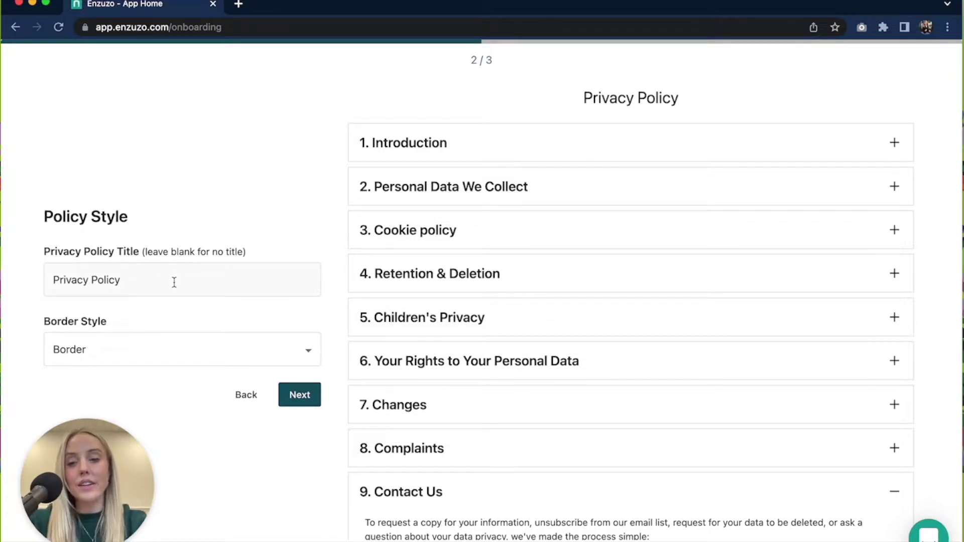
Preview Drop shadow and None border styles, keep Border, and advance to Privacy Laws
{"action": "left_click", "coordinate": [166, 349]}
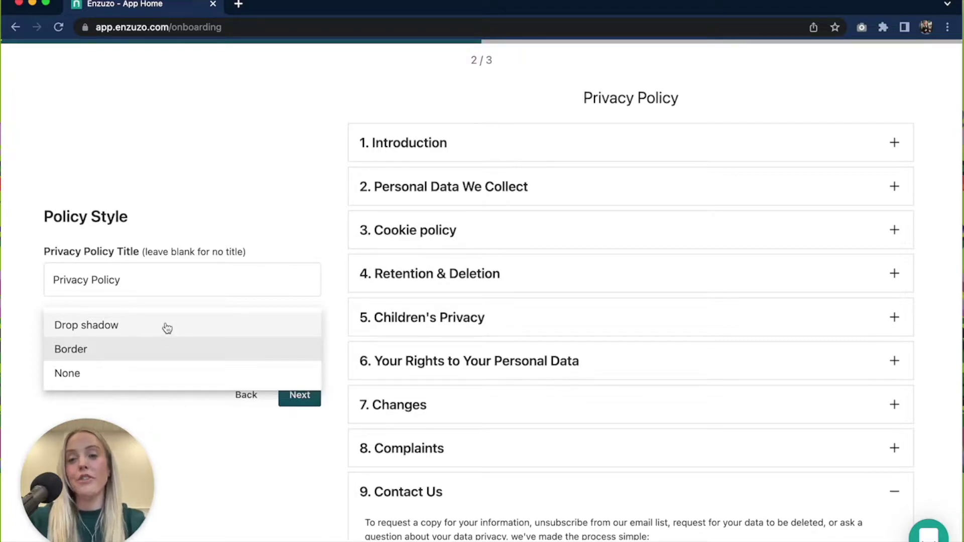
{"action": "left_click", "coordinate": [159, 328]}
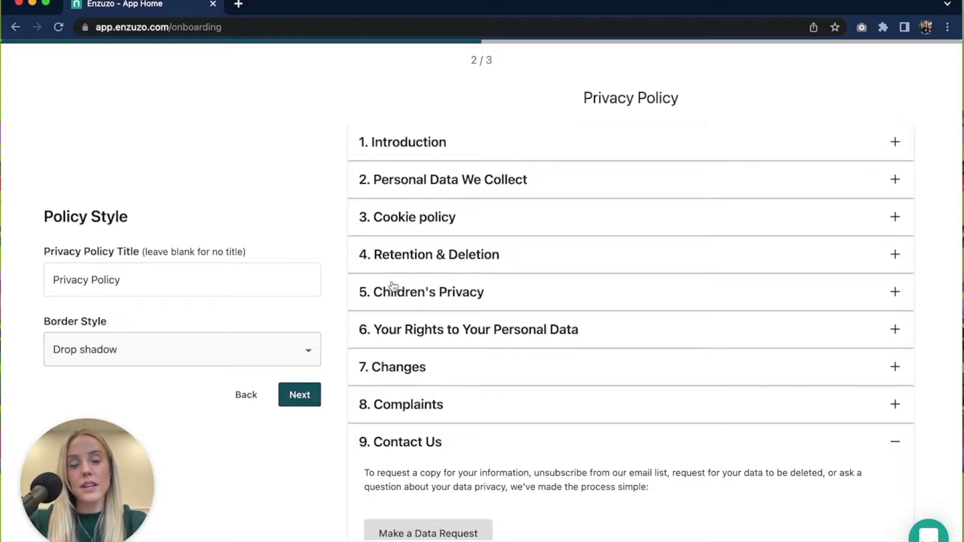
{"action": "left_click", "coordinate": [215, 355]}
{"action": "left_click", "coordinate": [136, 383]}
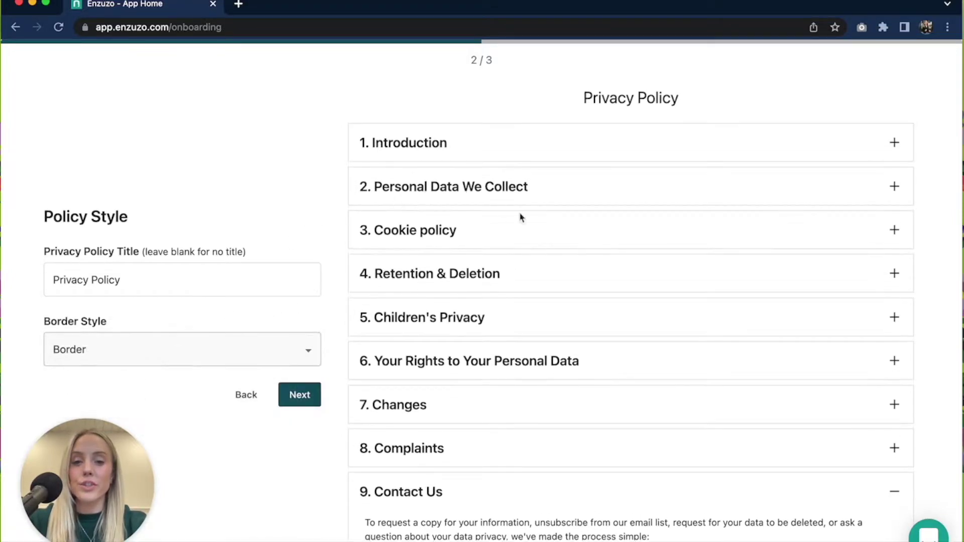
{"action": "left_click", "coordinate": [196, 354]}
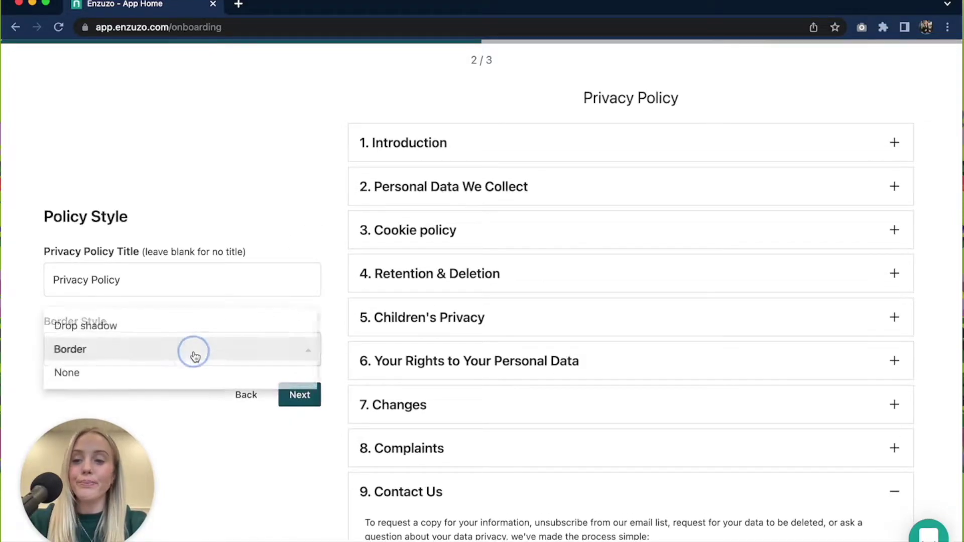
{"action": "left_click", "coordinate": [145, 381]}
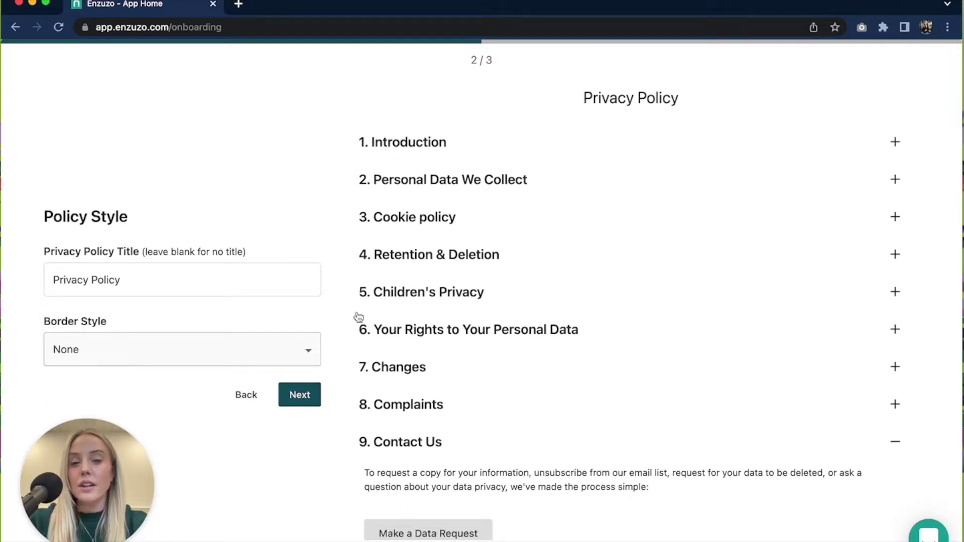
{"action": "left_click", "coordinate": [195, 357]}
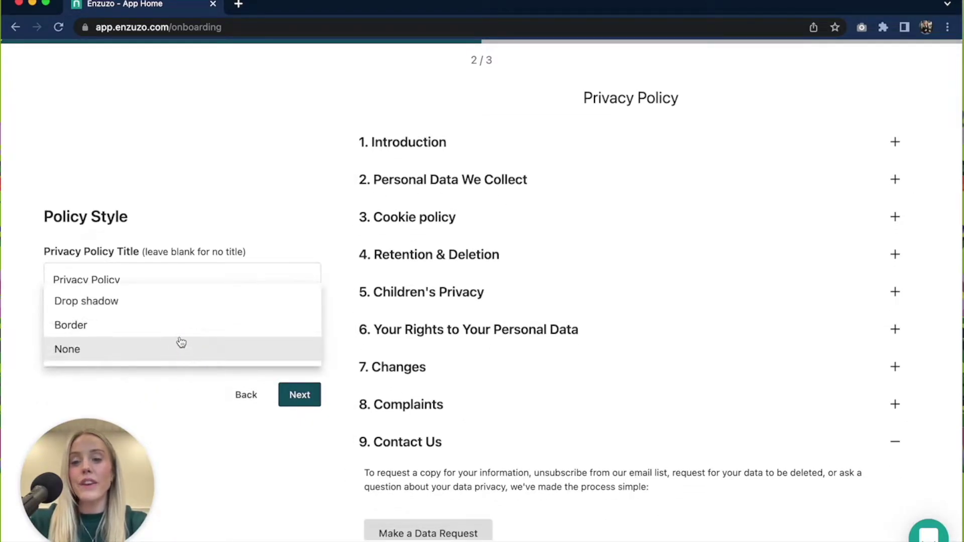
{"action": "left_click", "coordinate": [174, 328]}
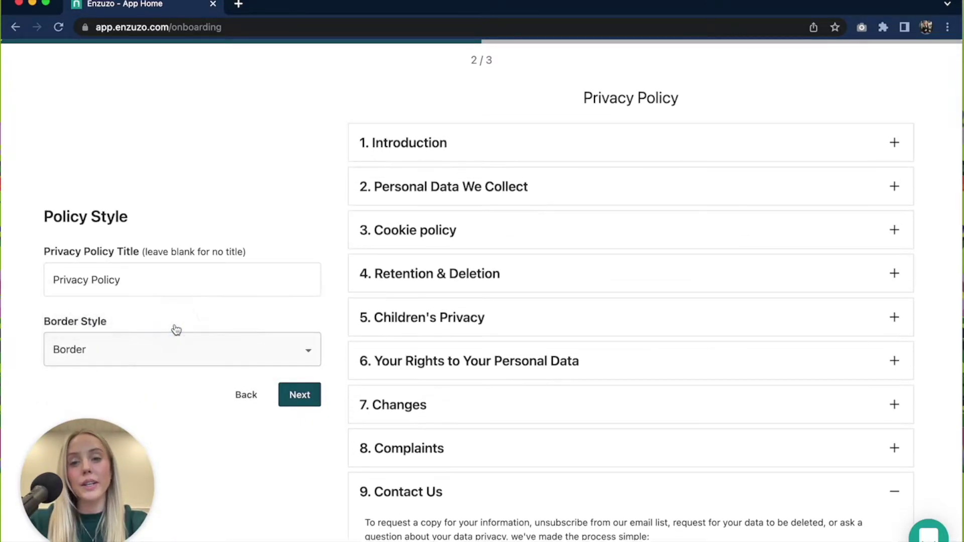
{"action": "left_click", "coordinate": [300, 395]}
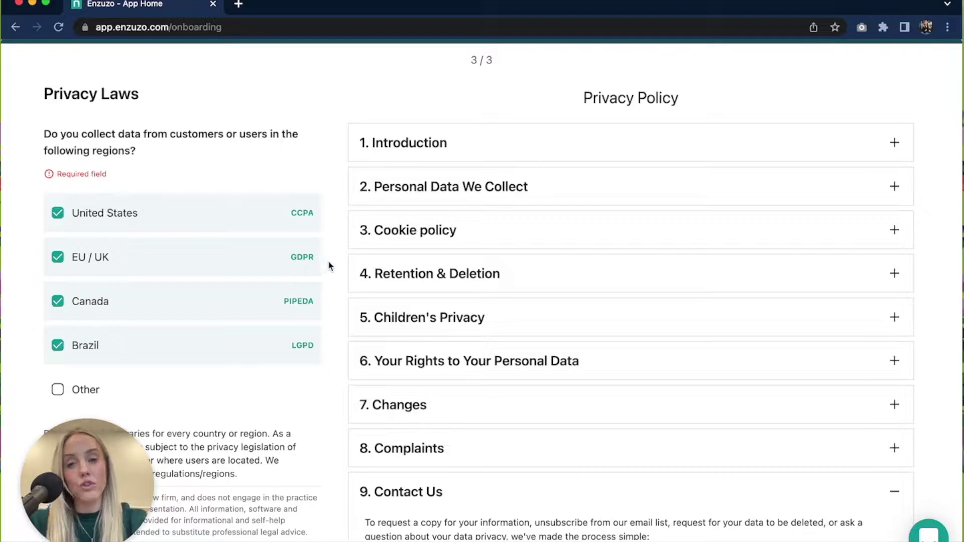
{"action": "scroll", "coordinate": [306, 392], "scroll_direction": "down", "scroll_amount": 3}
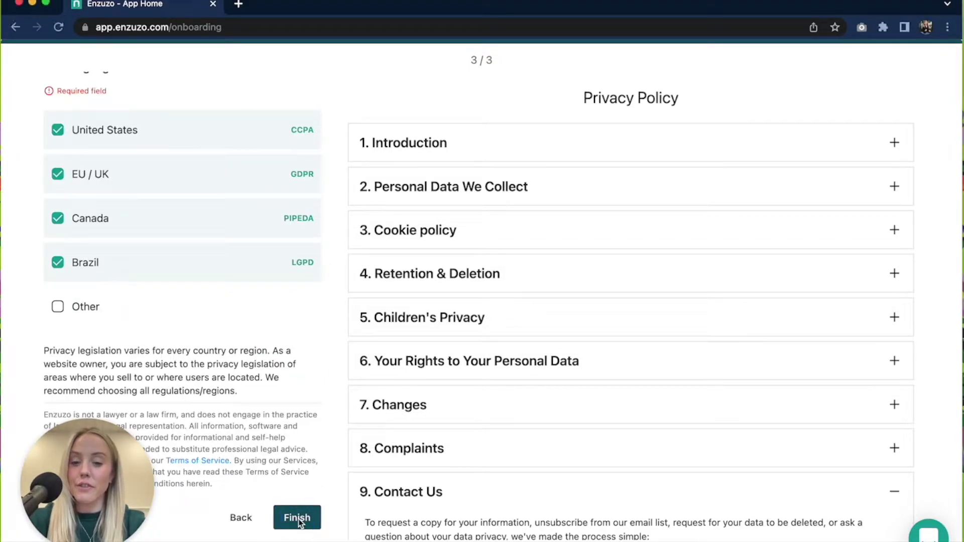
{"action": "left_click", "coordinate": [298, 523]}
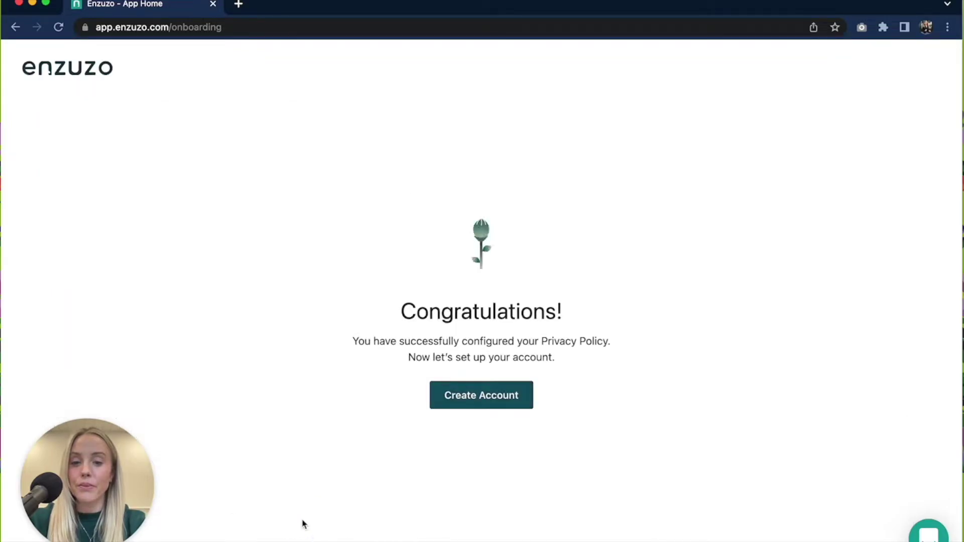
{"action": "left_click", "coordinate": [488, 403]}
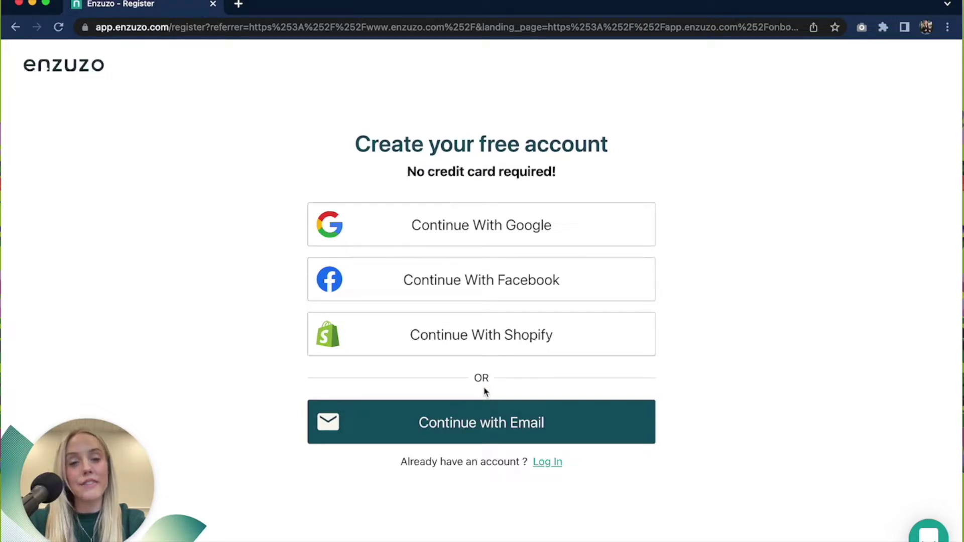
{"action": "left_click", "coordinate": [469, 335]}
{"action": "left_click", "coordinate": [463, 336]}
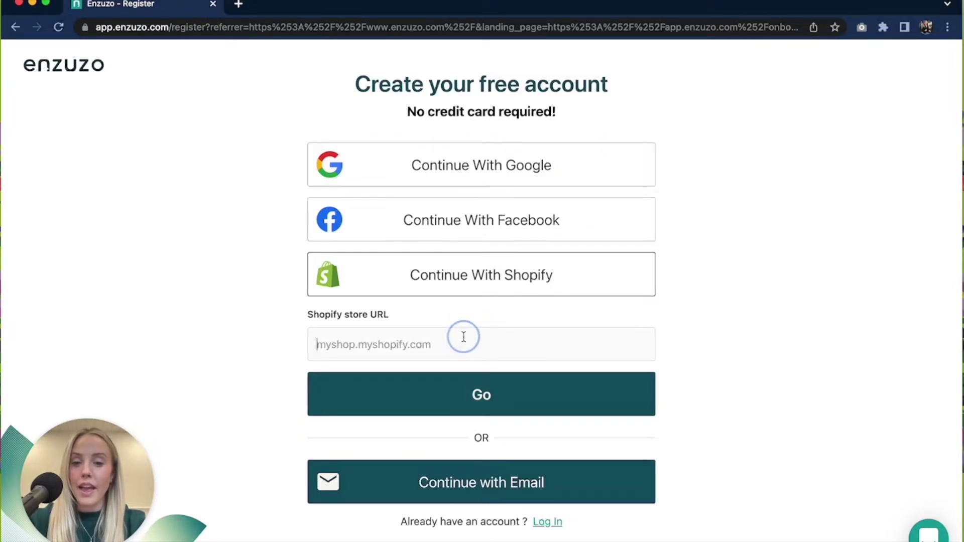
{"action": "type", "text": "https://enzuzo-data-privacy.myshopify.com/"}
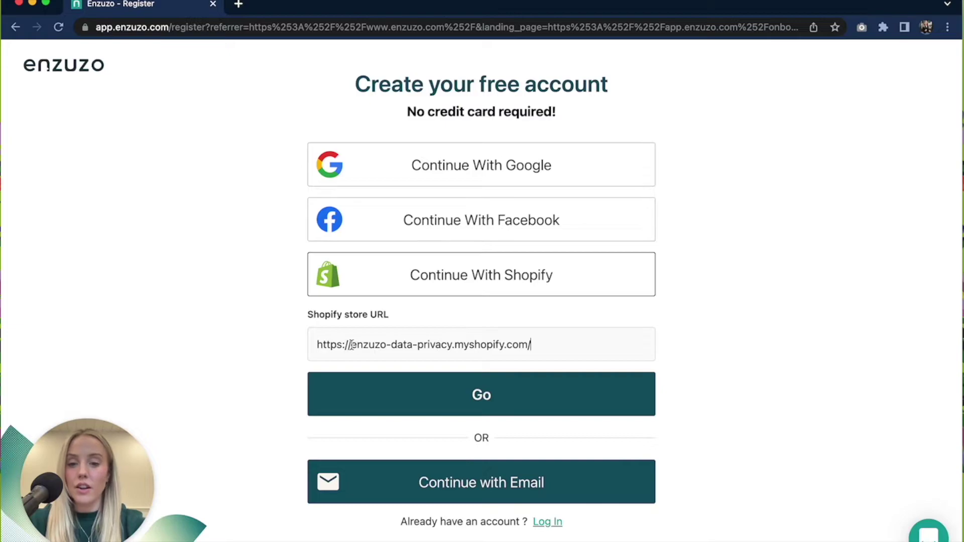
{"action": "left_click_drag", "start_coordinate": [351, 344], "coordinate": [308, 343]}
{"action": "key", "text": "BackSpace"}
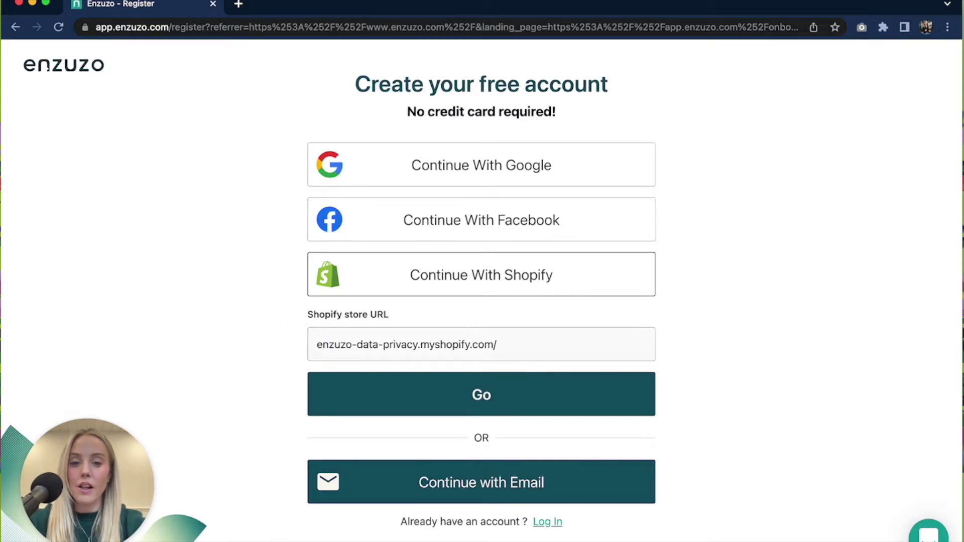
{"action": "left_click", "coordinate": [470, 403]}
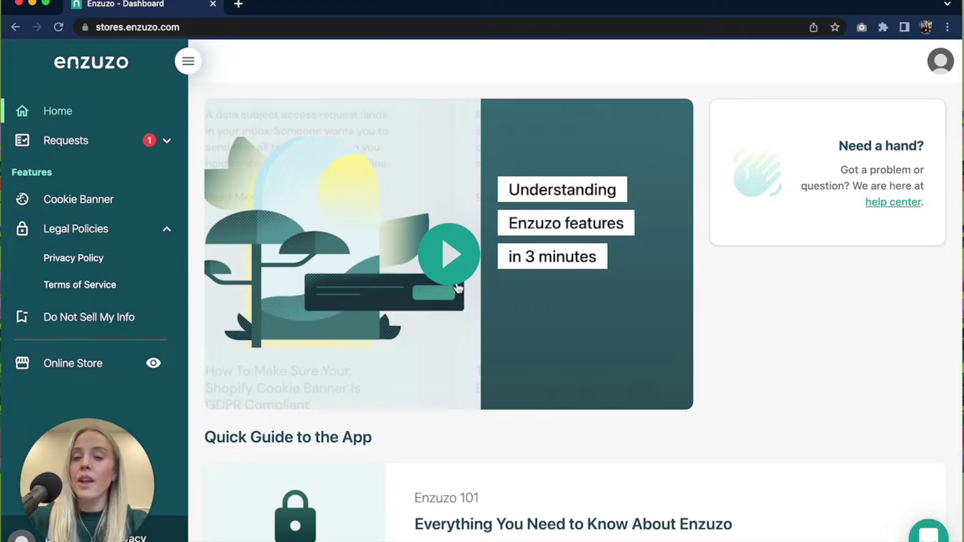
Open Privacy Policy under Legal Policies in the dashboard sidebar
{"action": "left_click", "coordinate": [72, 259]}
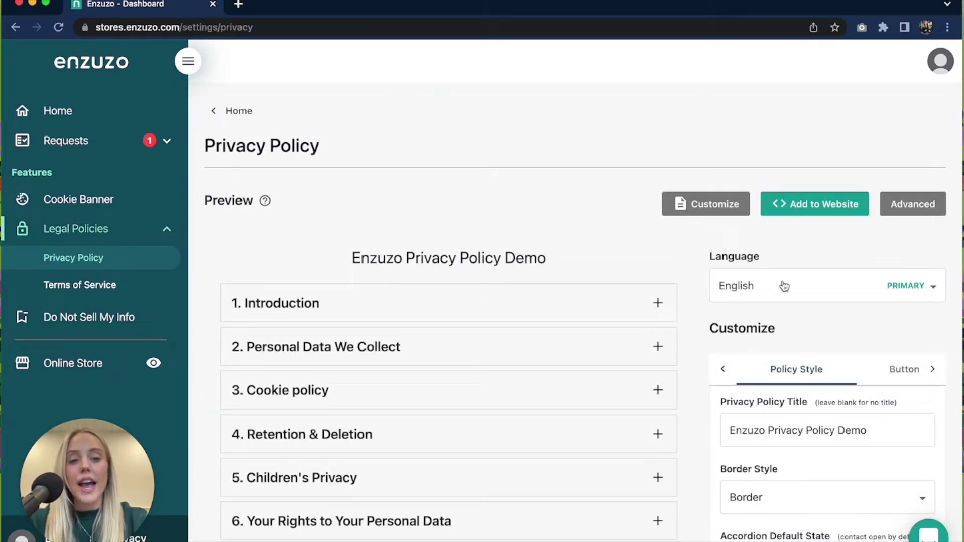
Scroll through the policy customization settings and view the data request button style options
{"action": "scroll", "coordinate": [785, 282], "scroll_direction": "down", "scroll_amount": 3}
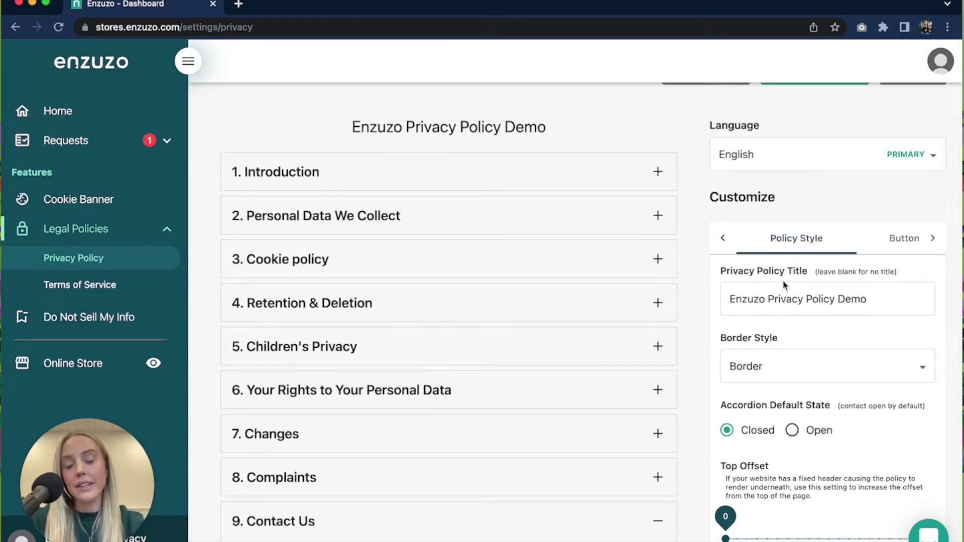
{"action": "scroll", "coordinate": [785, 285], "scroll_direction": "down", "scroll_amount": 3}
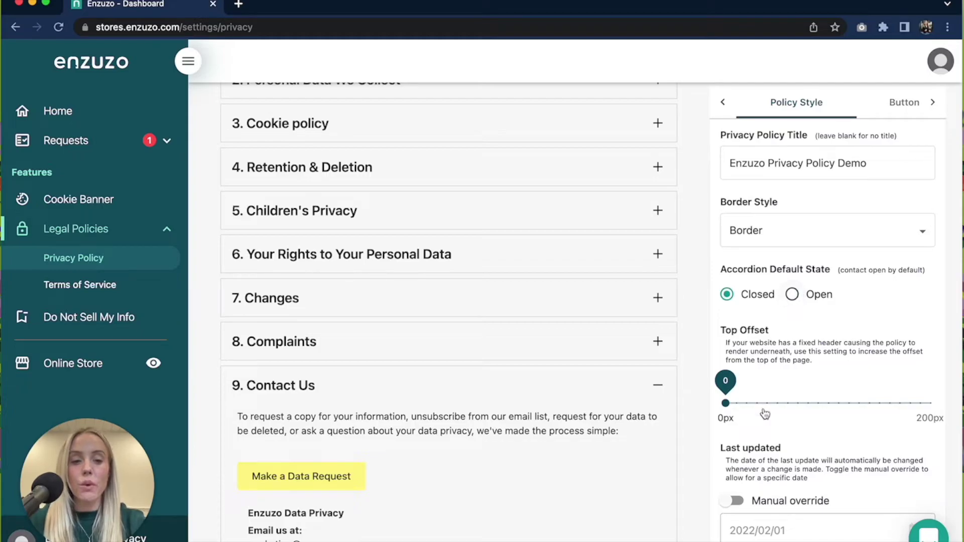
{"action": "scroll", "coordinate": [764, 414], "scroll_direction": "down", "scroll_amount": 3}
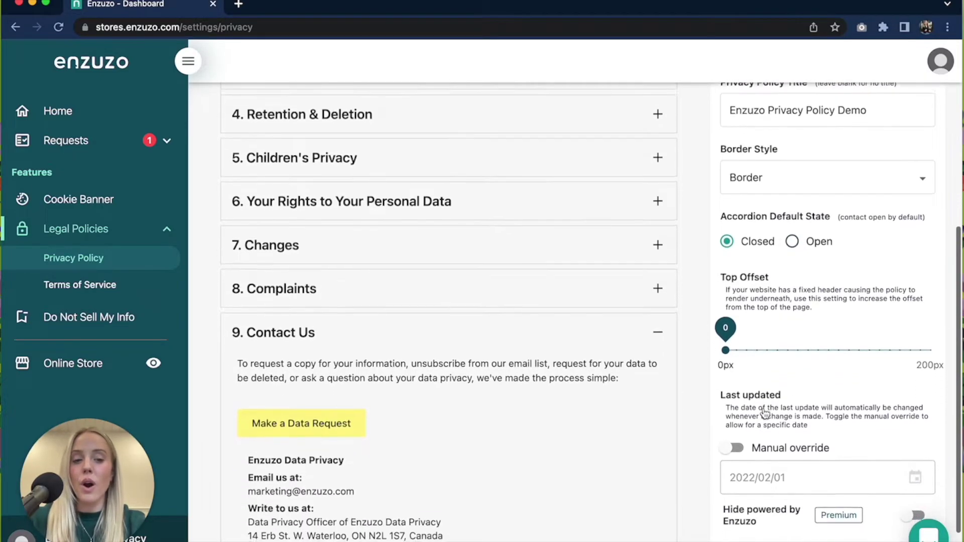
{"action": "scroll", "coordinate": [755, 445], "scroll_direction": "up", "scroll_amount": 6}
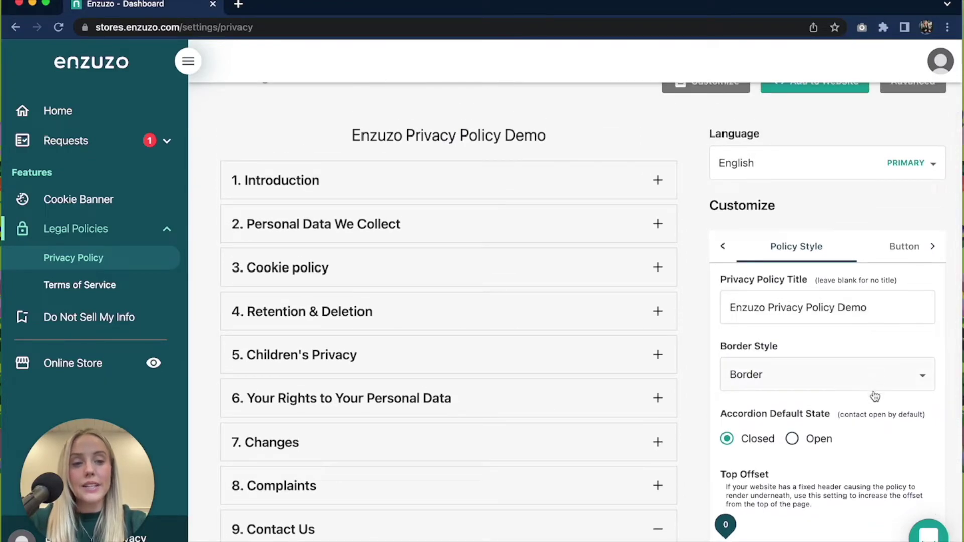
{"action": "left_click", "coordinate": [912, 251]}
{"action": "scroll", "coordinate": [432, 372], "scroll_direction": "down", "scroll_amount": 6}
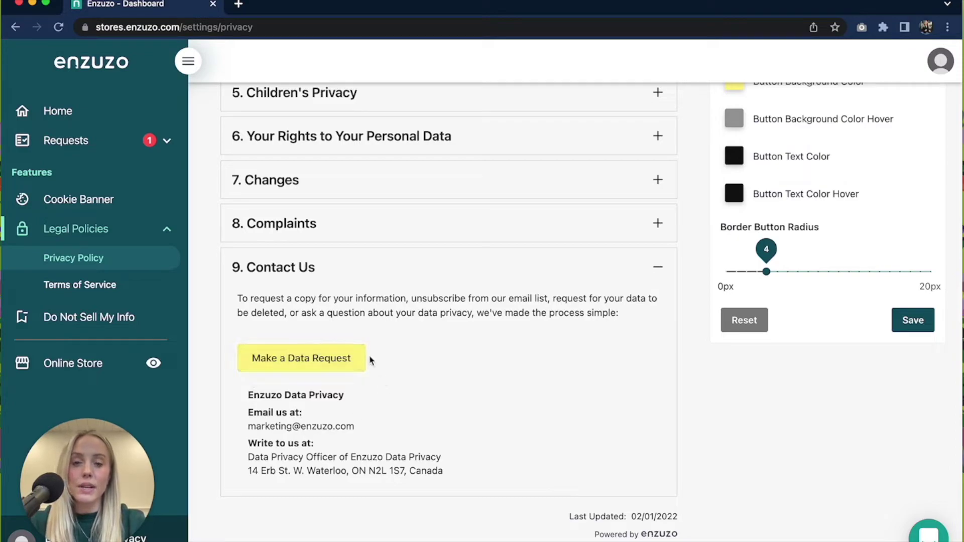
{"action": "scroll", "coordinate": [583, 341], "scroll_direction": "up", "scroll_amount": 4}
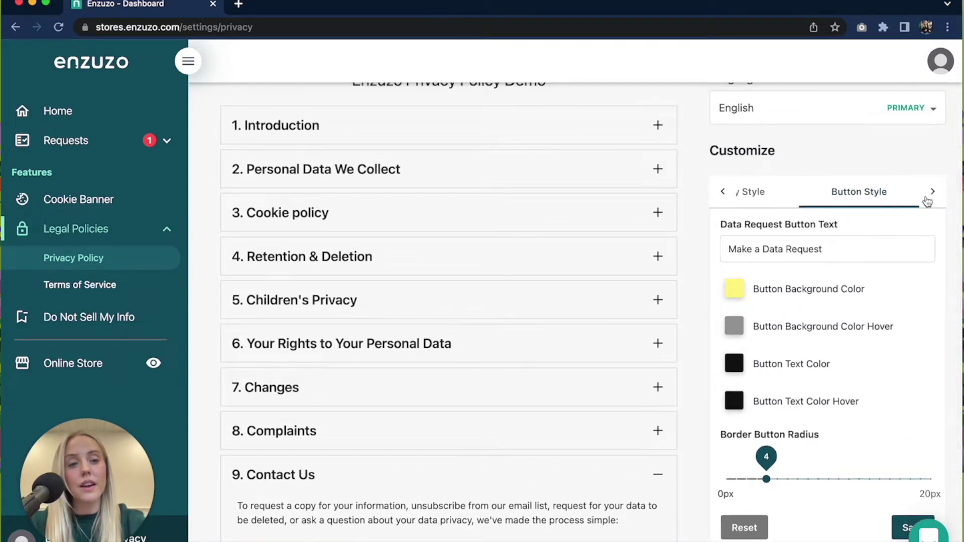
Open the Custom CSS settings, reaching the Starter, Growth and Unlimited billing plans
{"action": "left_click", "coordinate": [933, 193]}
{"action": "left_click", "coordinate": [860, 196]}
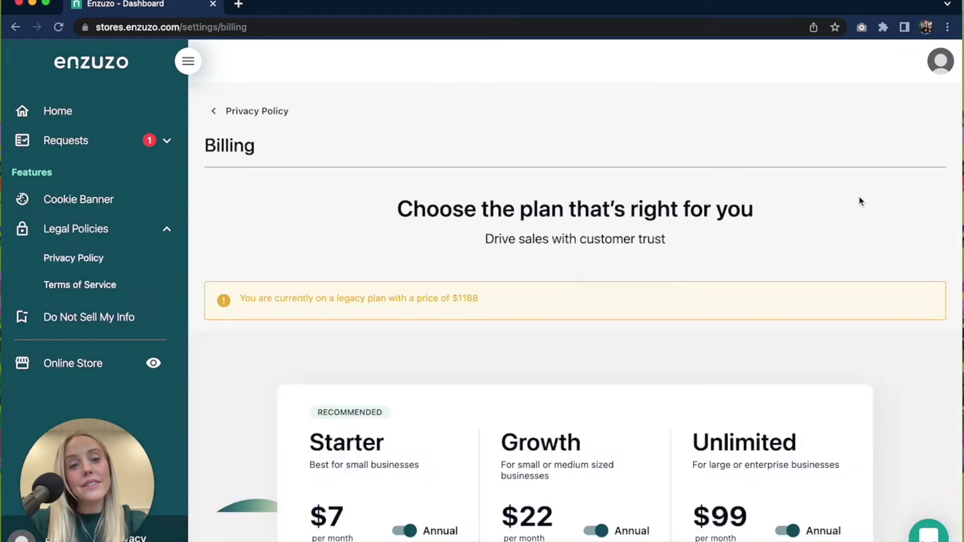
{"action": "scroll", "coordinate": [454, 330], "scroll_direction": "down", "scroll_amount": 5}
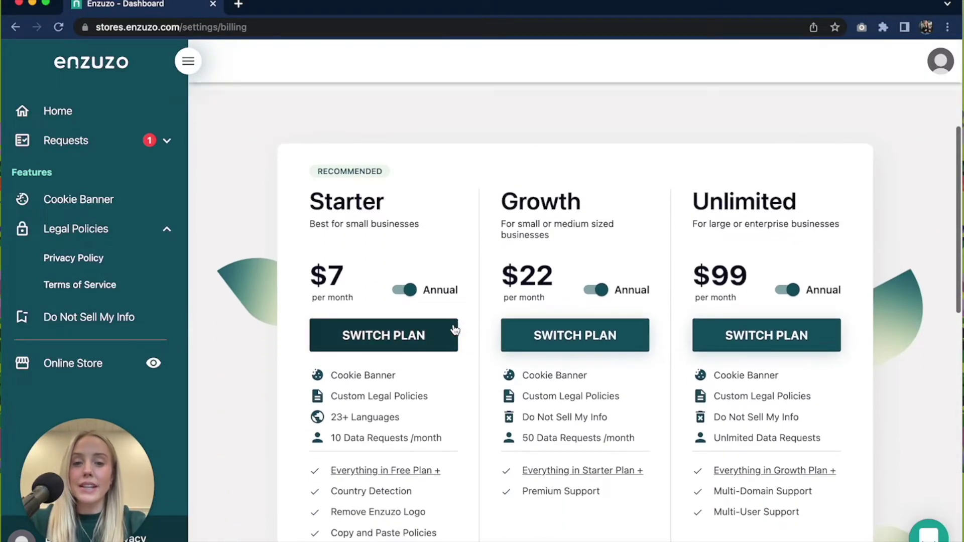
{"action": "scroll", "coordinate": [448, 340], "scroll_direction": "up", "scroll_amount": 5}
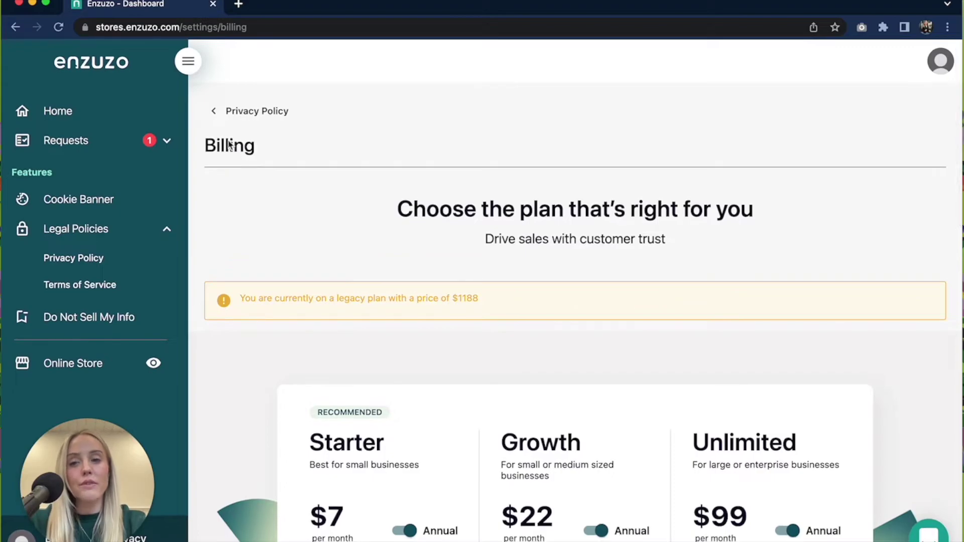
Return to the Privacy Policy settings and confirm English is the only, primary language
{"action": "left_click", "coordinate": [213, 111]}
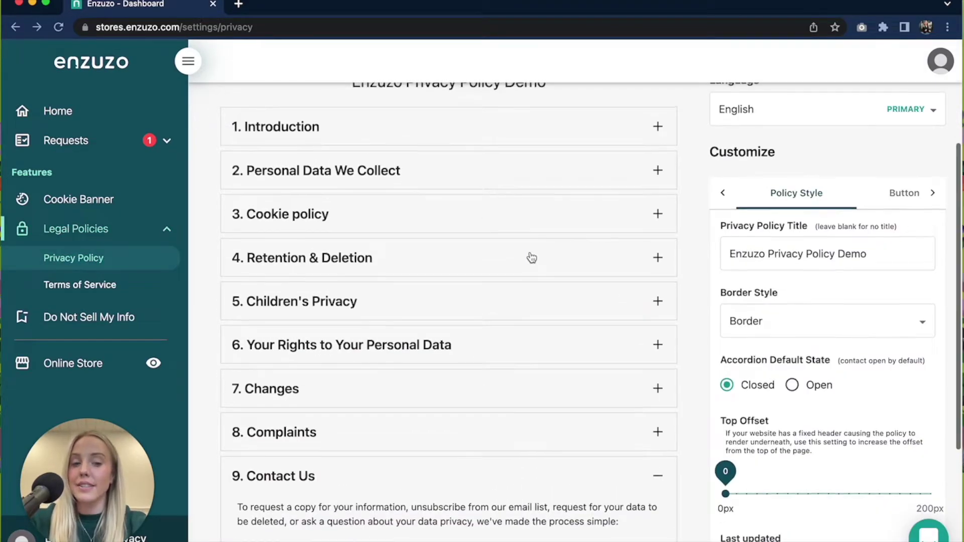
{"action": "scroll", "coordinate": [904, 348], "scroll_direction": "up", "scroll_amount": 3}
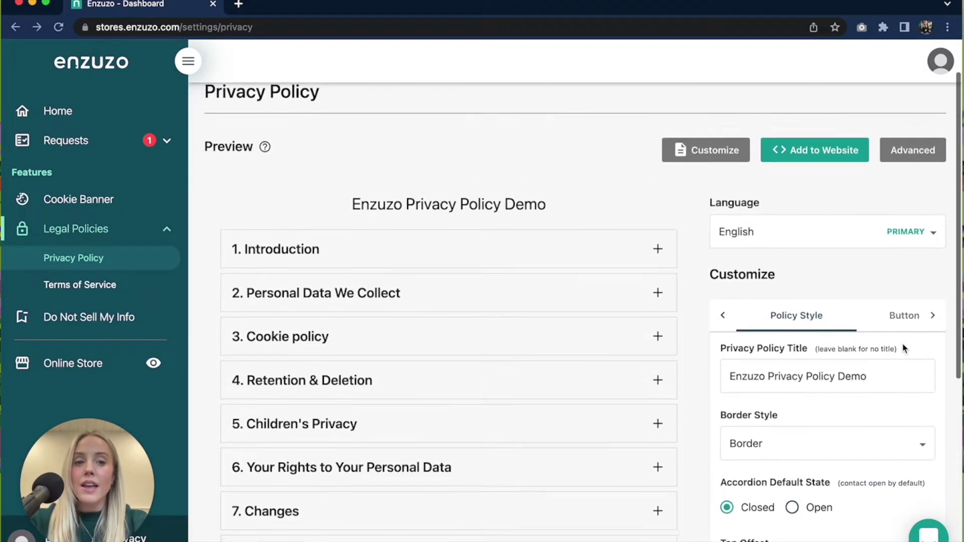
{"action": "left_click", "coordinate": [860, 244]}
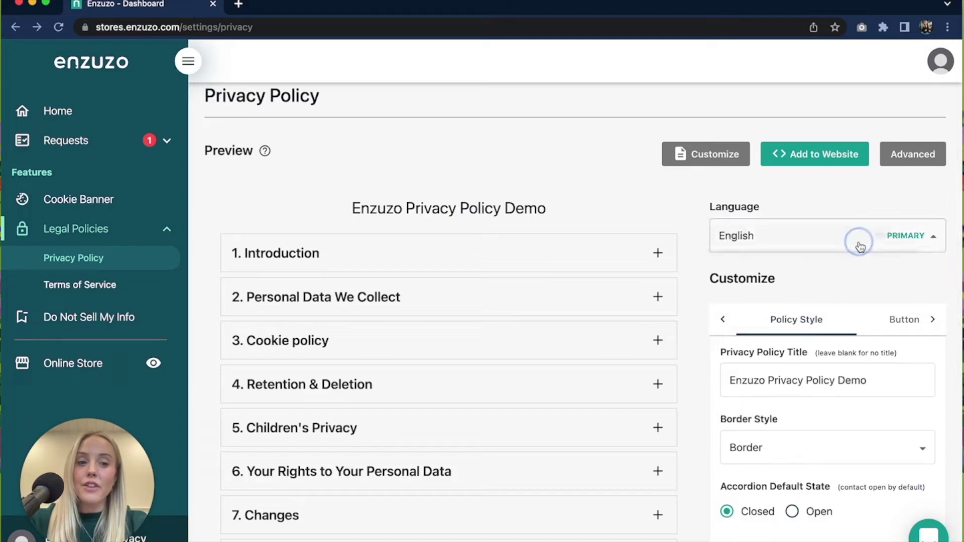
{"action": "left_click", "coordinate": [909, 241]}
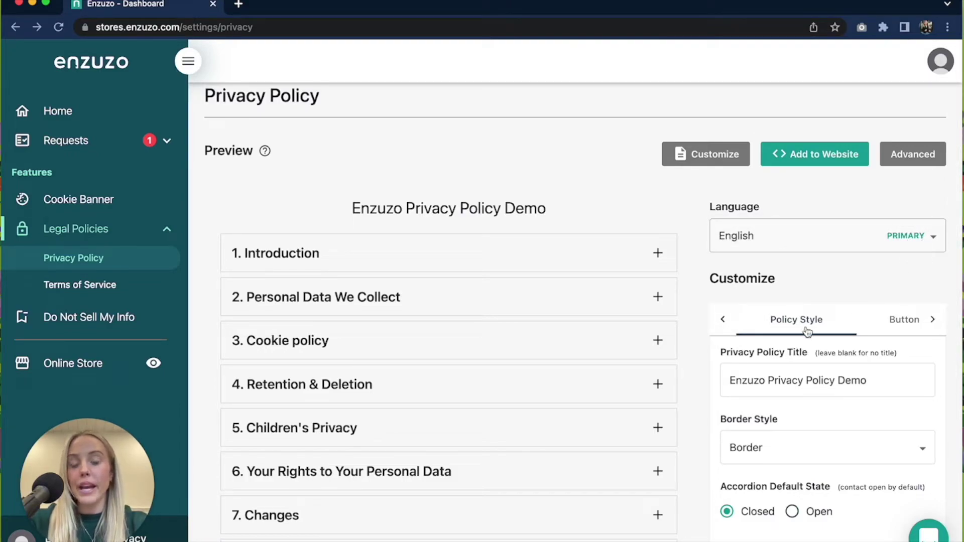
{"action": "left_click", "coordinate": [791, 243]}
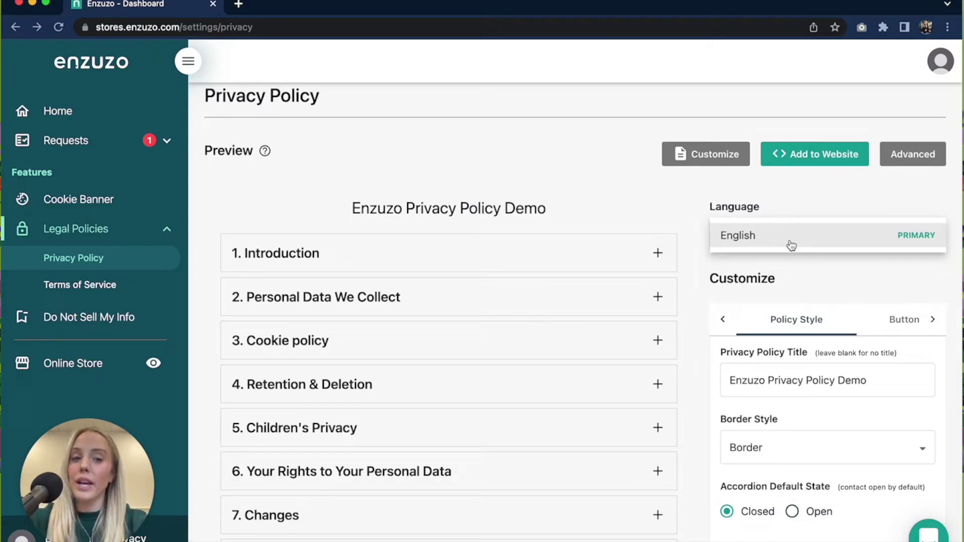
{"action": "left_click", "coordinate": [778, 197]}
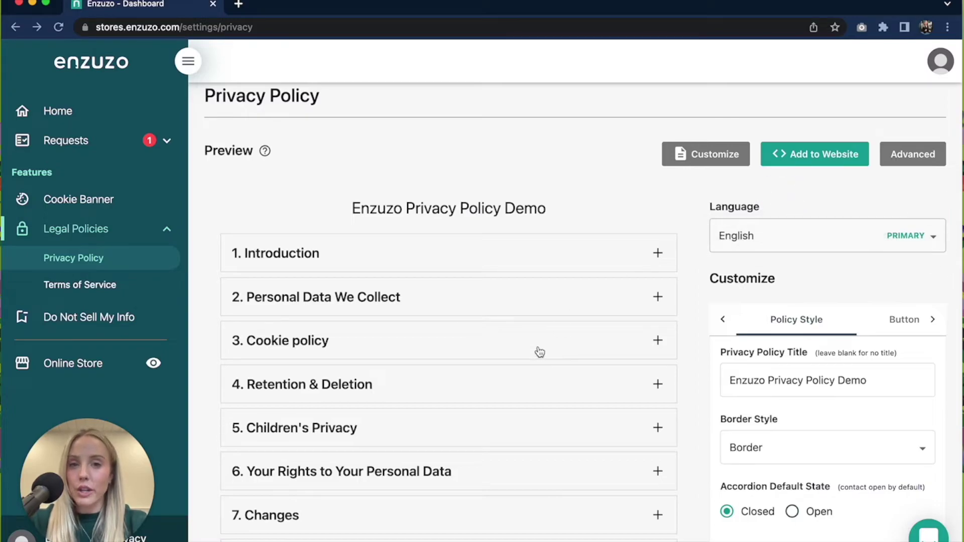
{"action": "left_click", "coordinate": [809, 156]}
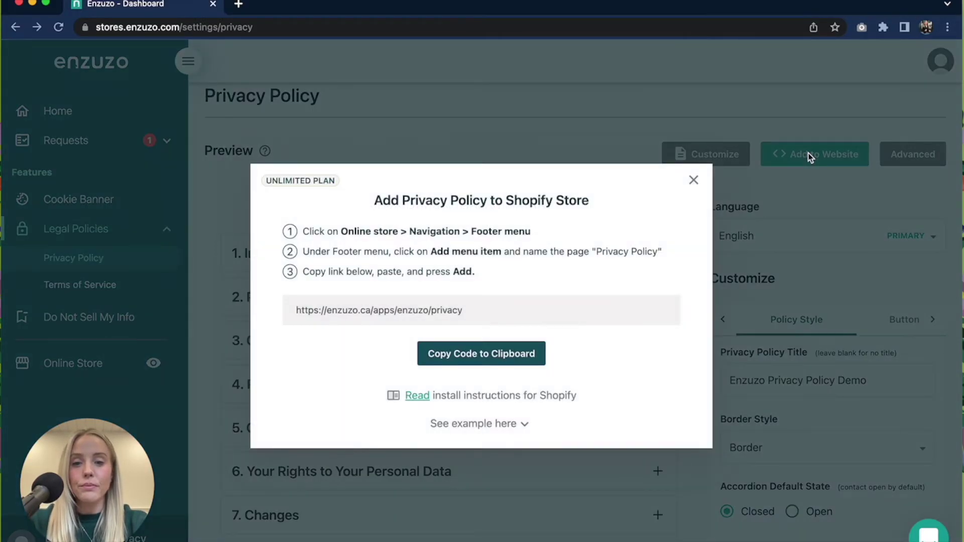
{"action": "left_click", "coordinate": [392, 311]}
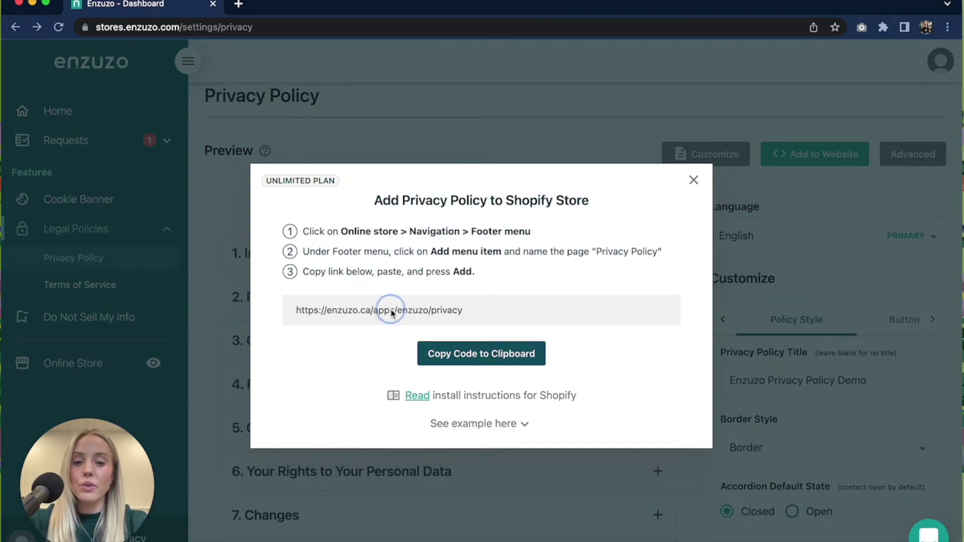
{"action": "left_click", "coordinate": [449, 357]}
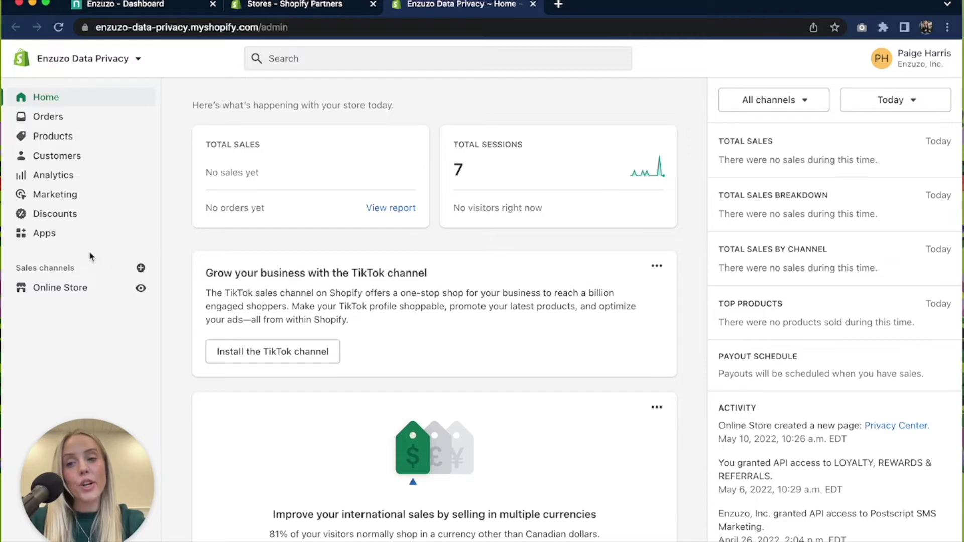
In Shopify admin, go to Online Store > Navigation and open the Enzuzo Features menu
{"action": "left_click", "coordinate": [76, 288]}
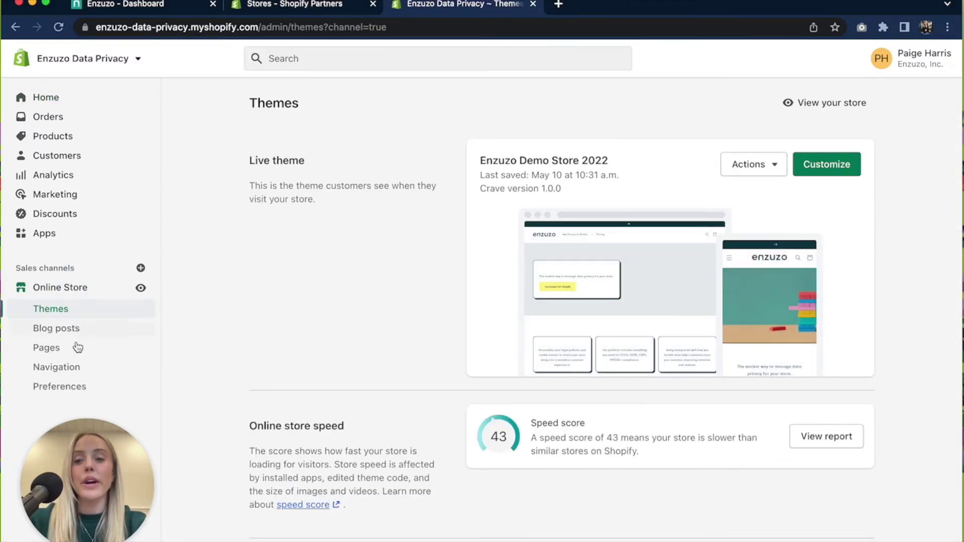
{"action": "left_click", "coordinate": [74, 370]}
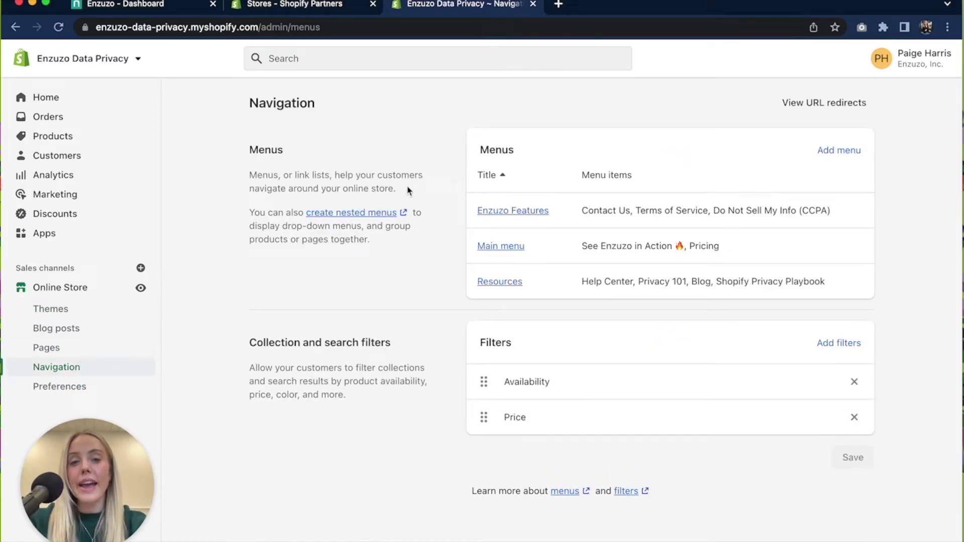
{"action": "left_click", "coordinate": [538, 216]}
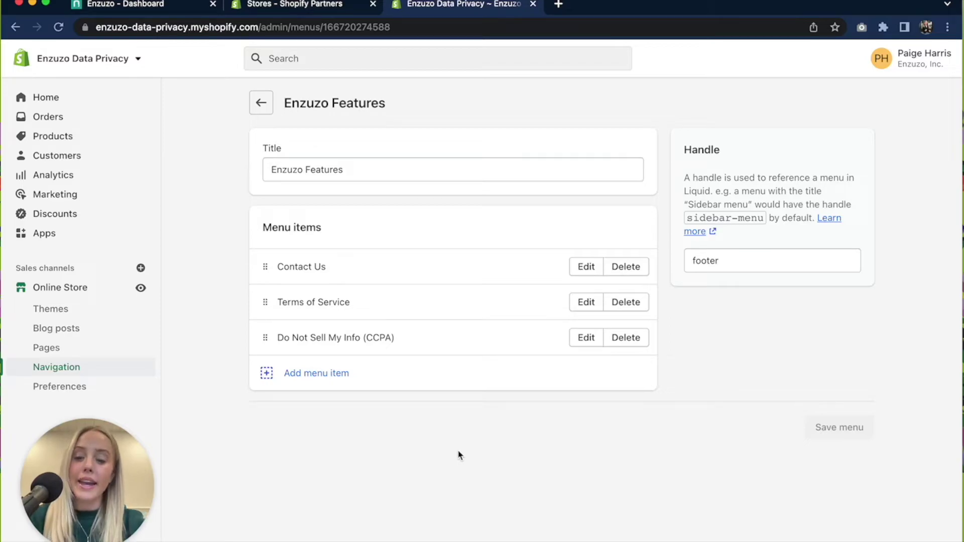
Add a 'Privacy Policy' item with the pasted Enzuzo policy URL, move it below Contact Us, and save the menu
{"action": "left_click", "coordinate": [352, 384]}
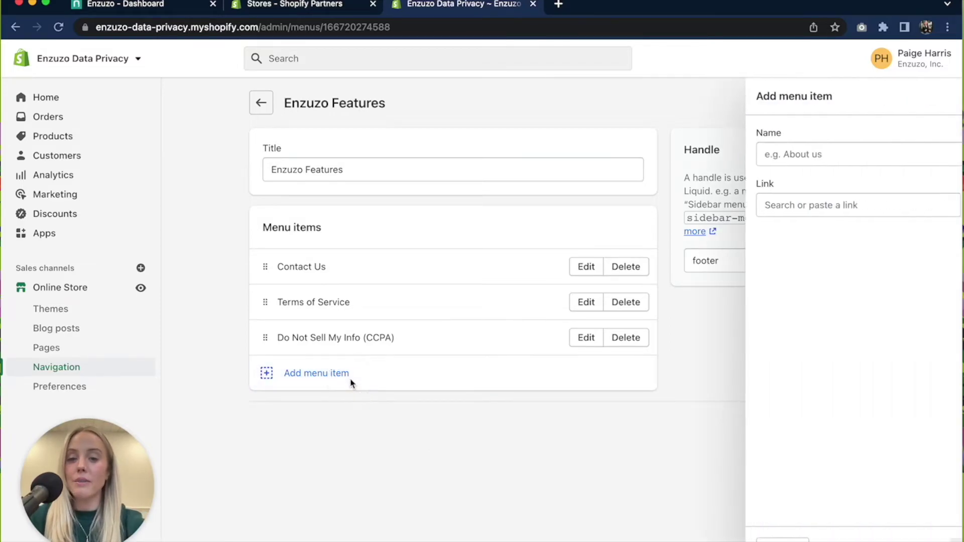
{"action": "type", "text": "P"}
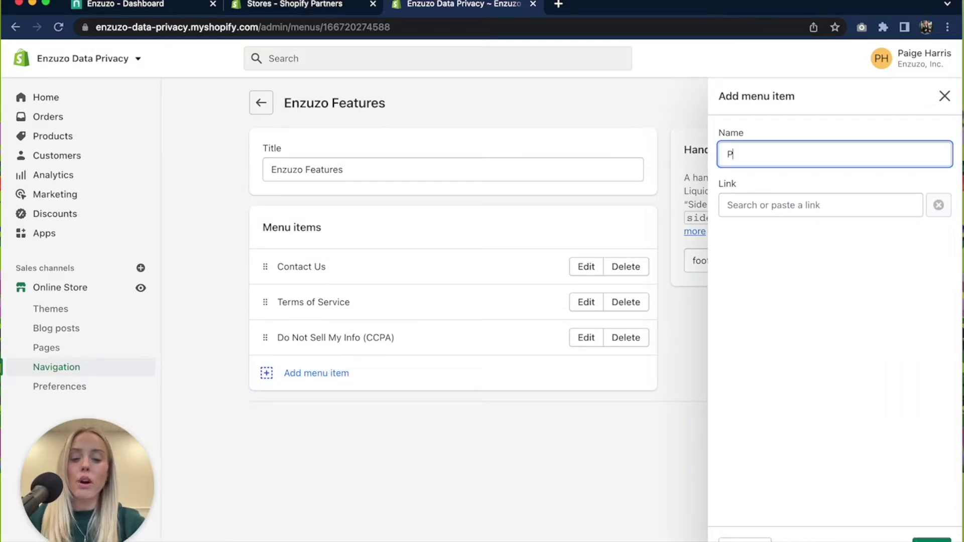
{"action": "type", "text": "rivacy Policy"}
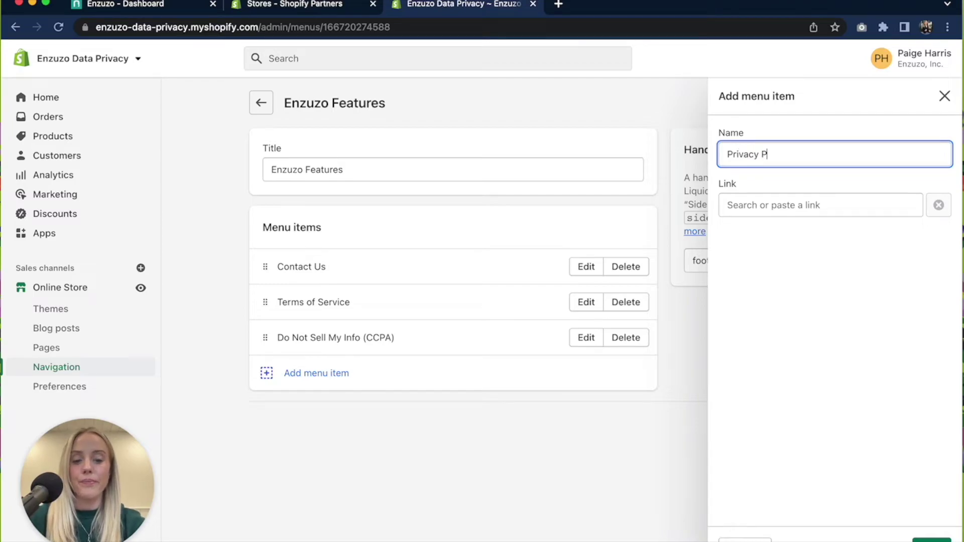
{"action": "left_click", "coordinate": [769, 213]}
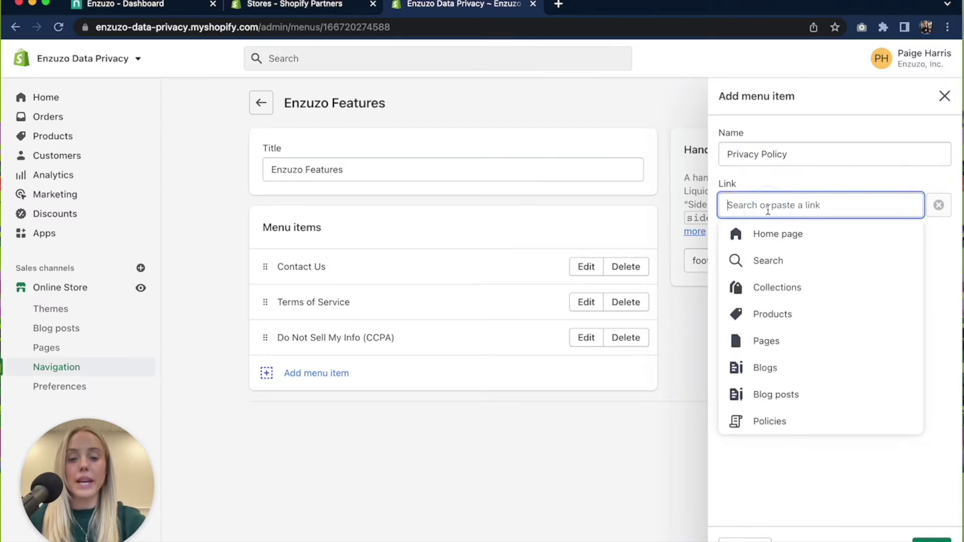
{"action": "key", "text": "super+v"}
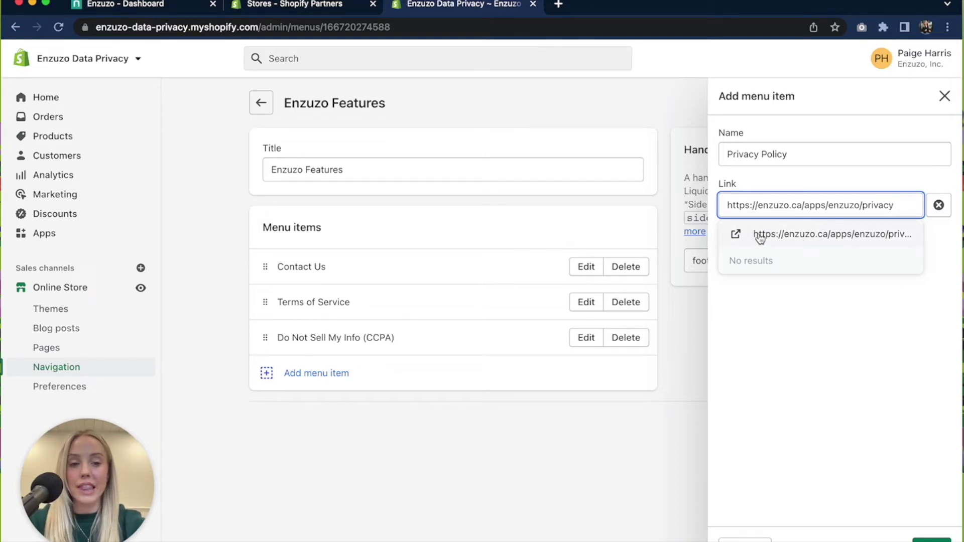
{"action": "left_click", "coordinate": [742, 235]}
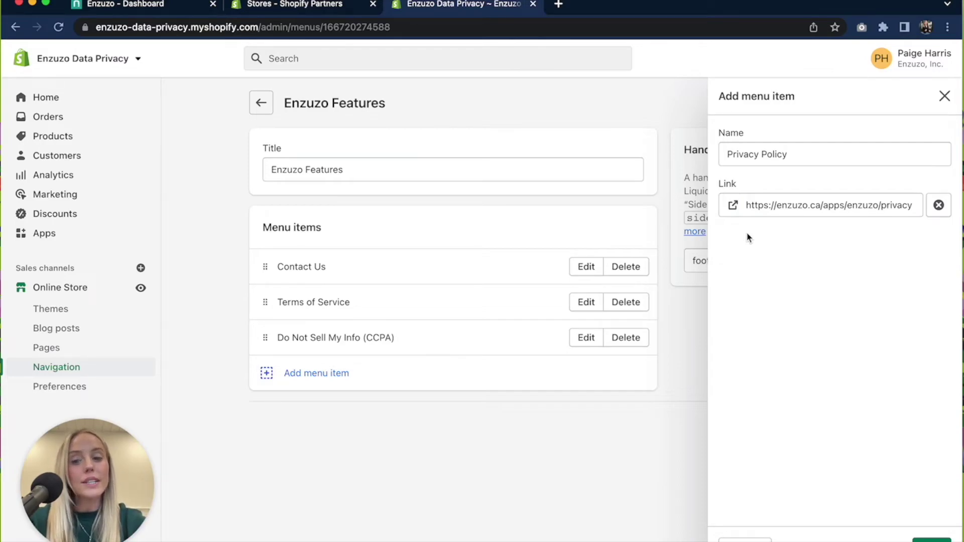
{"action": "left_click", "coordinate": [931, 539]}
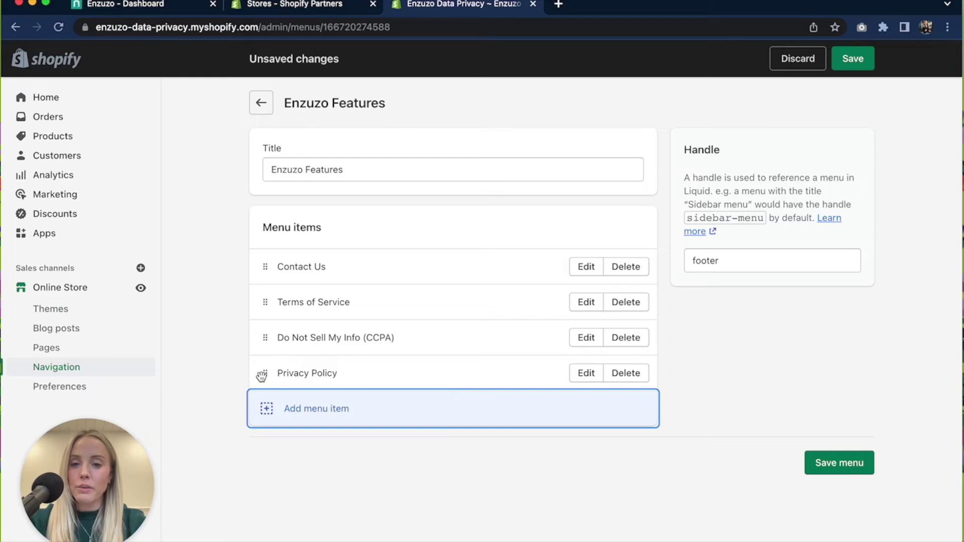
{"action": "left_click_drag", "start_coordinate": [263, 372], "coordinate": [265, 303]}
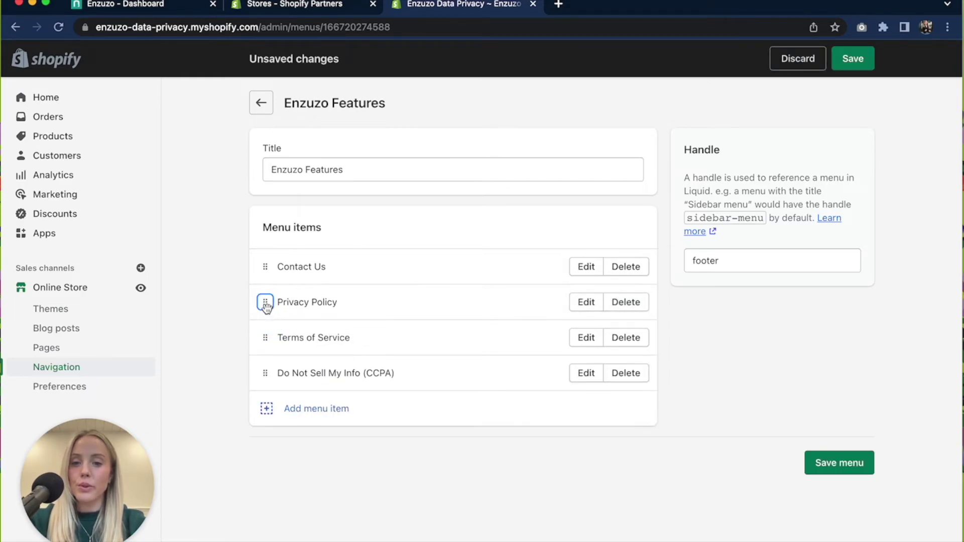
{"action": "left_click", "coordinate": [836, 466]}
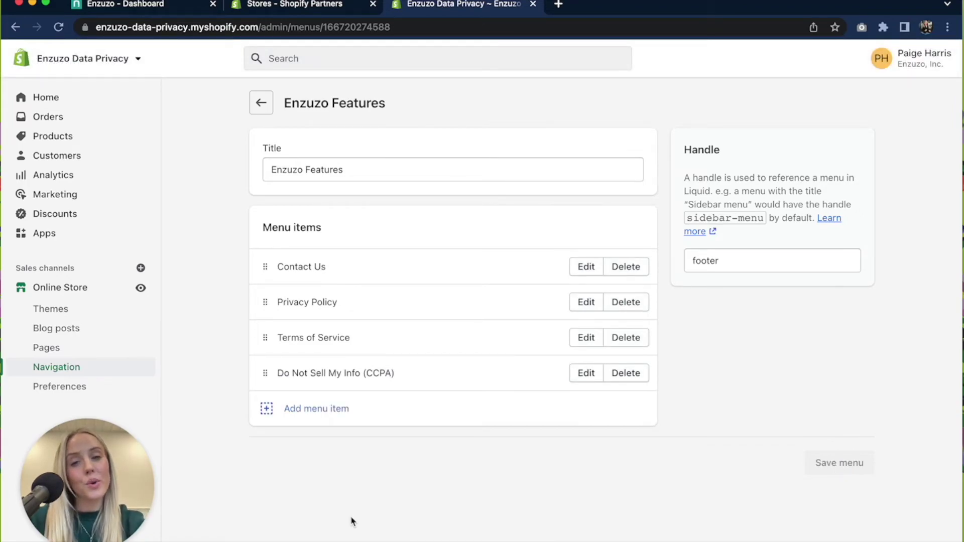
Open the live storefront and scroll to the footer to find Privacy Policy under Features
{"action": "left_click", "coordinate": [141, 289]}
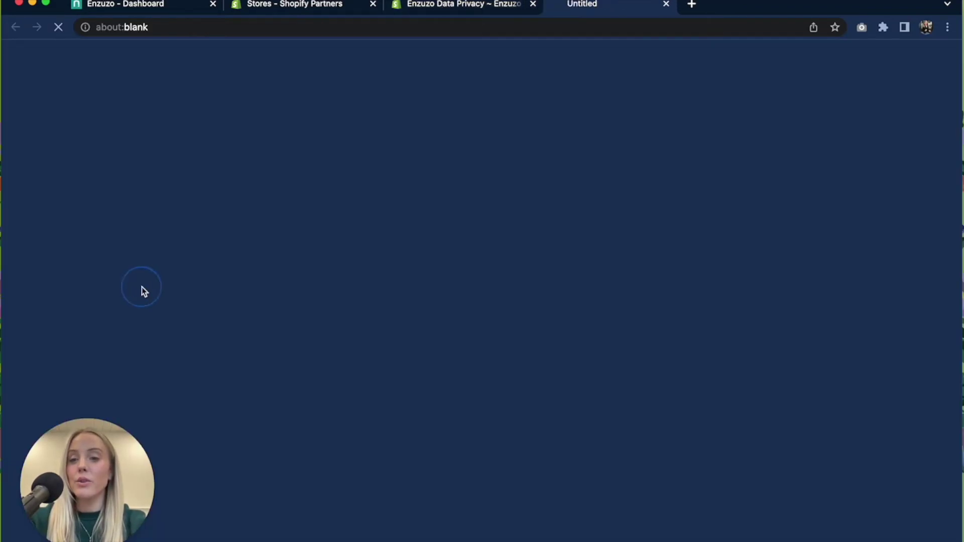
{"action": "scroll", "coordinate": [285, 339], "scroll_direction": "down", "scroll_amount": 20}
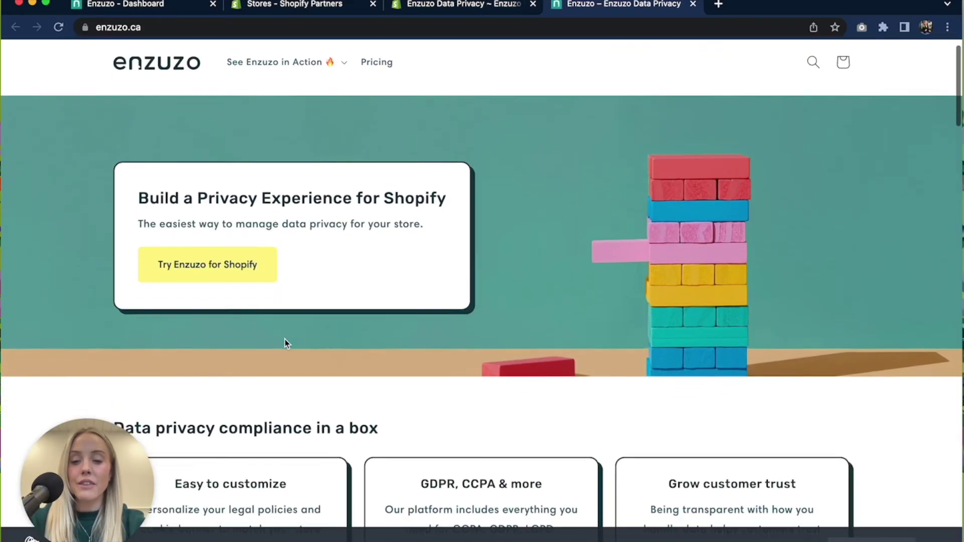
{"action": "scroll", "coordinate": [284, 341], "scroll_direction": "down", "scroll_amount": 20}
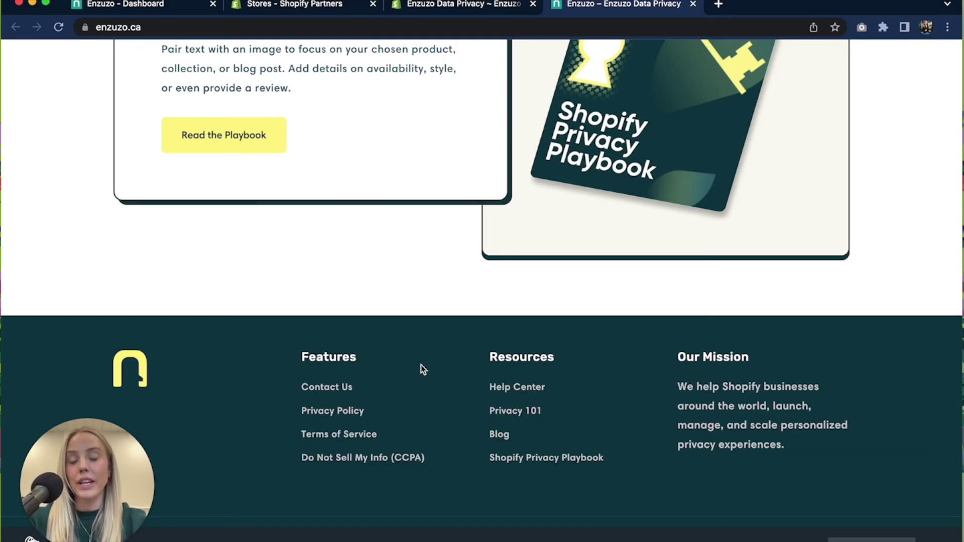
Open the footer's Privacy Policy page and expand the Introduction and Children's Privacy sections
{"action": "left_click", "coordinate": [325, 413]}
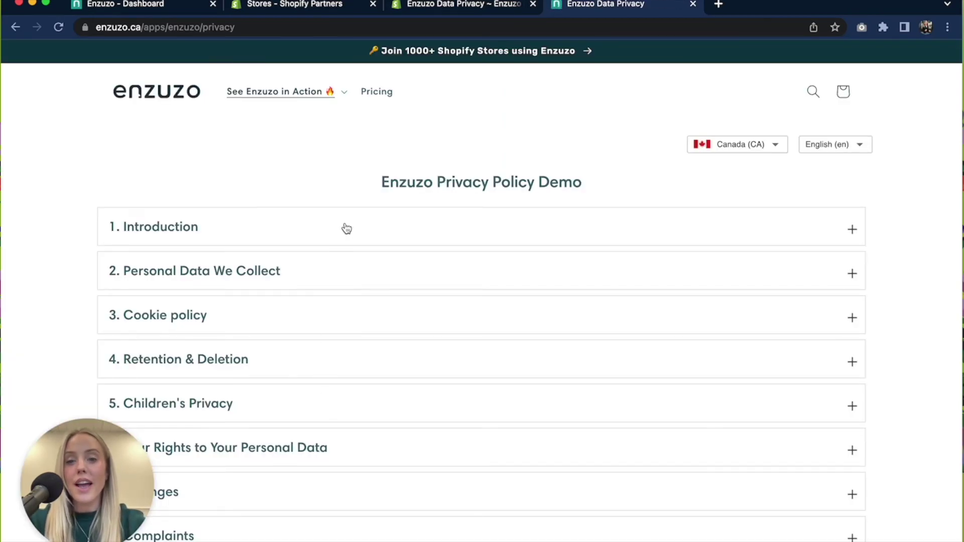
{"action": "left_click", "coordinate": [345, 225]}
{"action": "left_click", "coordinate": [346, 227]}
{"action": "scroll", "coordinate": [345, 227], "scroll_direction": "down", "scroll_amount": 5}
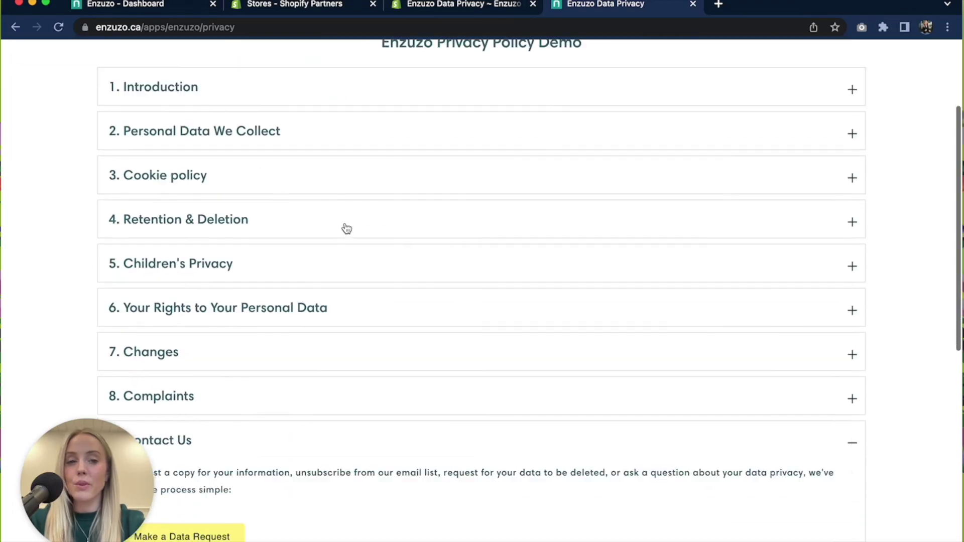
{"action": "left_click", "coordinate": [336, 200]}
{"action": "scroll", "coordinate": [339, 203], "scroll_direction": "down", "scroll_amount": 5}
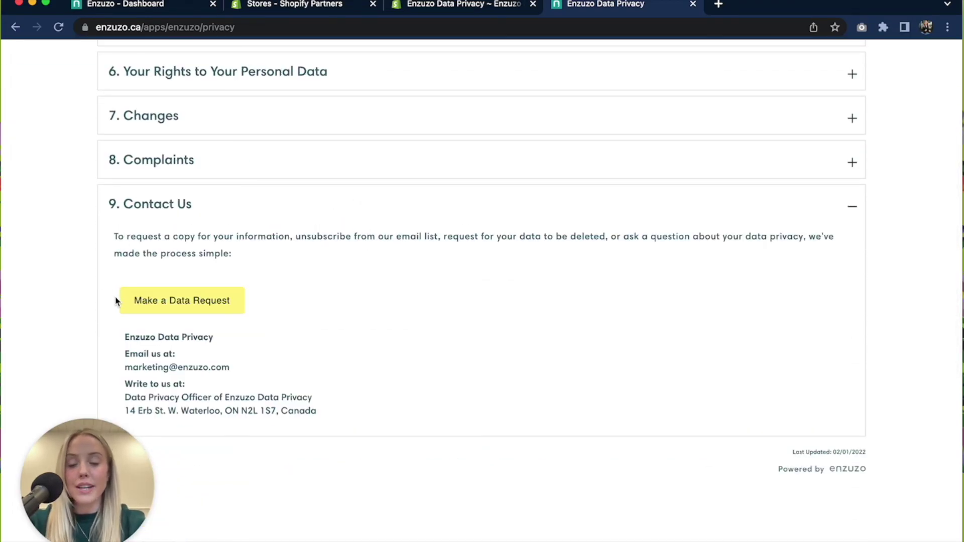
View the Make a Data Request form, then return to the policy
{"action": "left_click", "coordinate": [146, 300]}
{"action": "scroll", "coordinate": [276, 254], "scroll_direction": "up", "scroll_amount": 3}
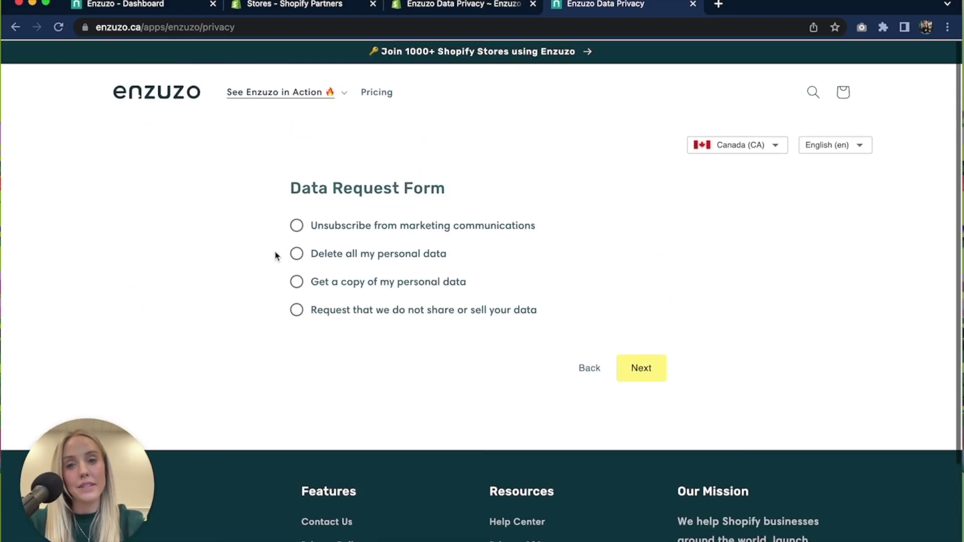
{"action": "left_click", "coordinate": [585, 368]}
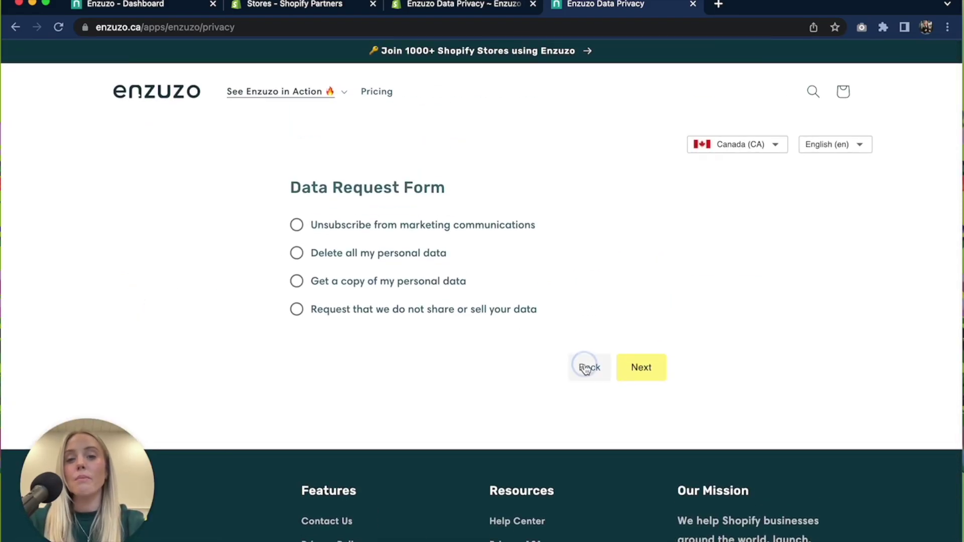